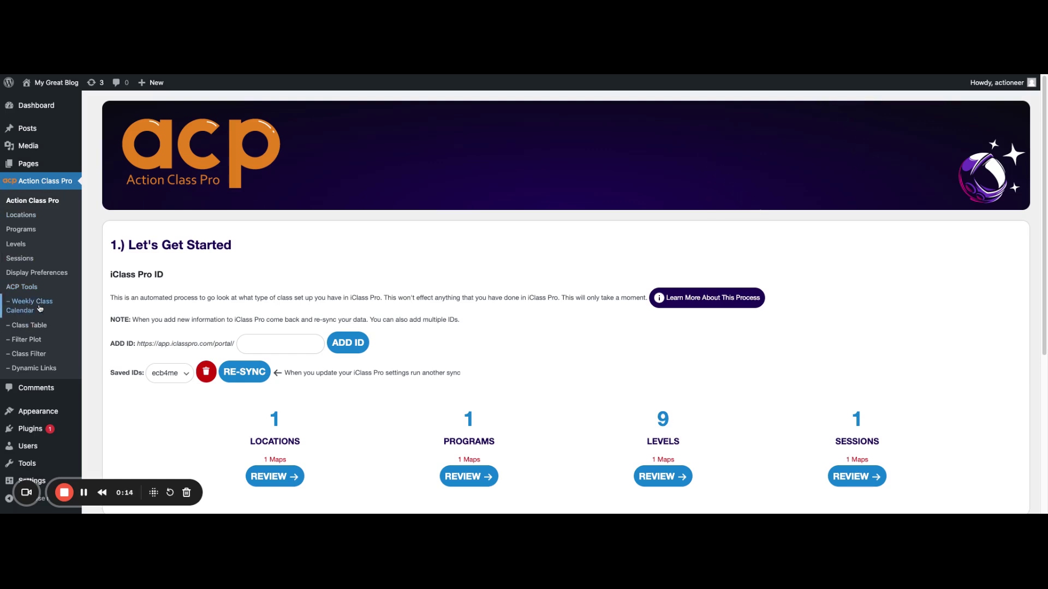
Step: Review the Class Calendar section of the Display Preferences and save its preferences
left_click(39, 303)
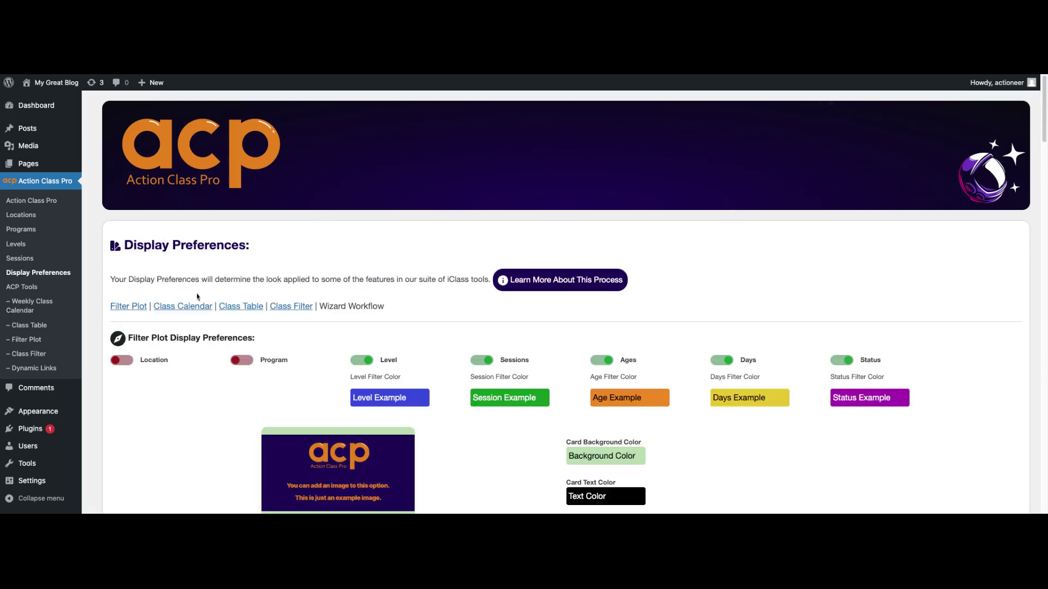
left_click(177, 307)
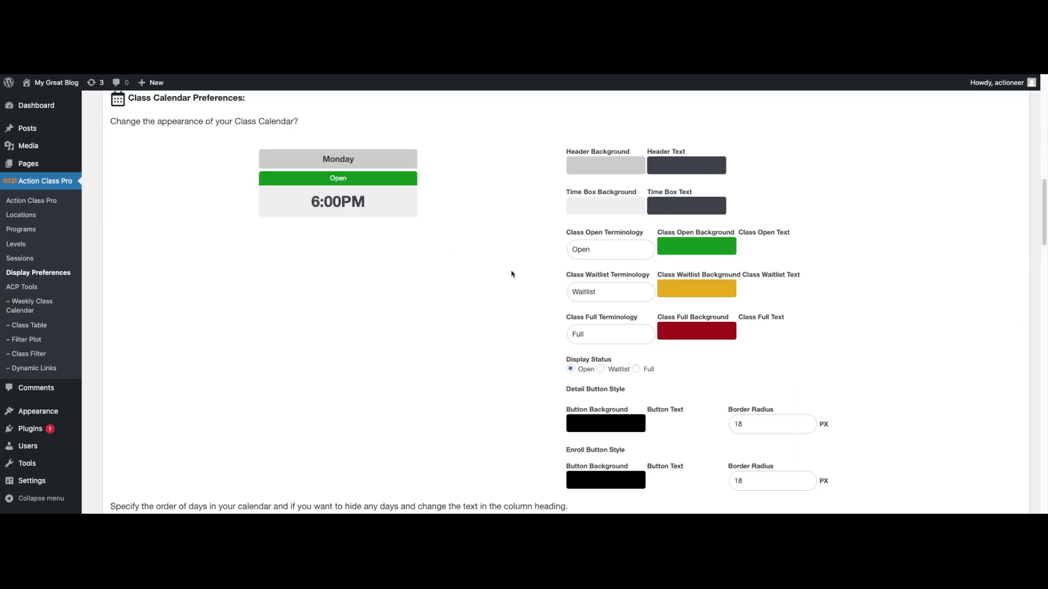
scroll(512, 274, "down", 3)
scroll(294, 270, "down", 5)
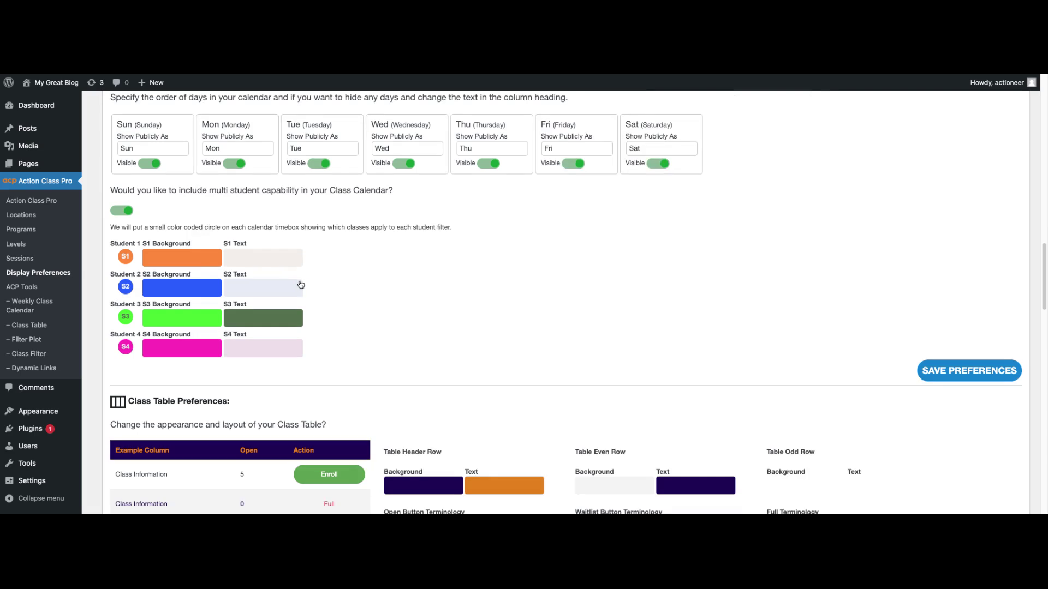
left_click(1012, 367)
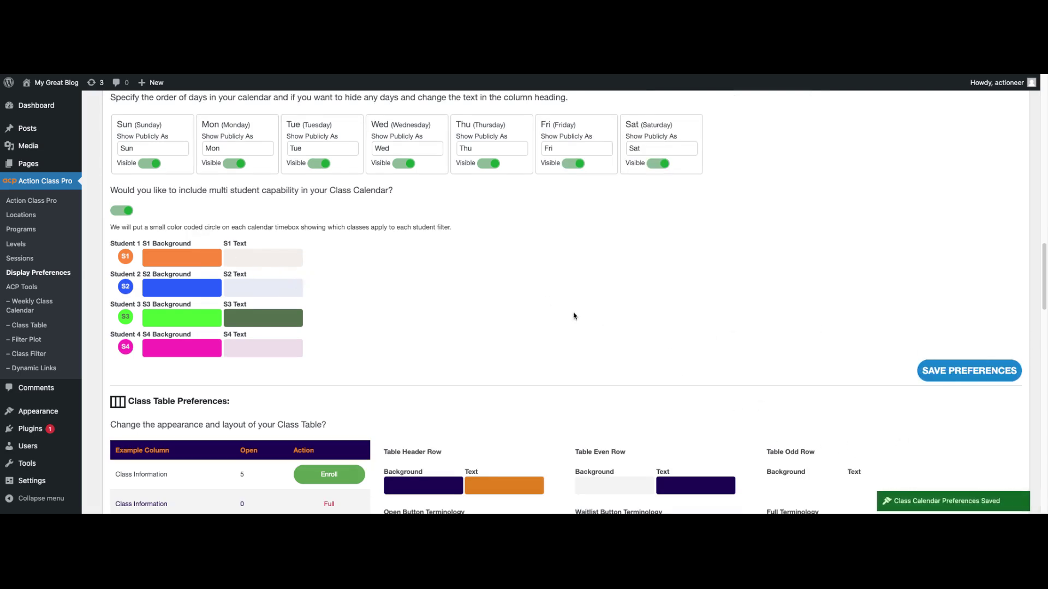
Step: Open the Weekly Class Calendar tool and launch a calendar preview for the Renton Performing Arts Center location
left_click(32, 302)
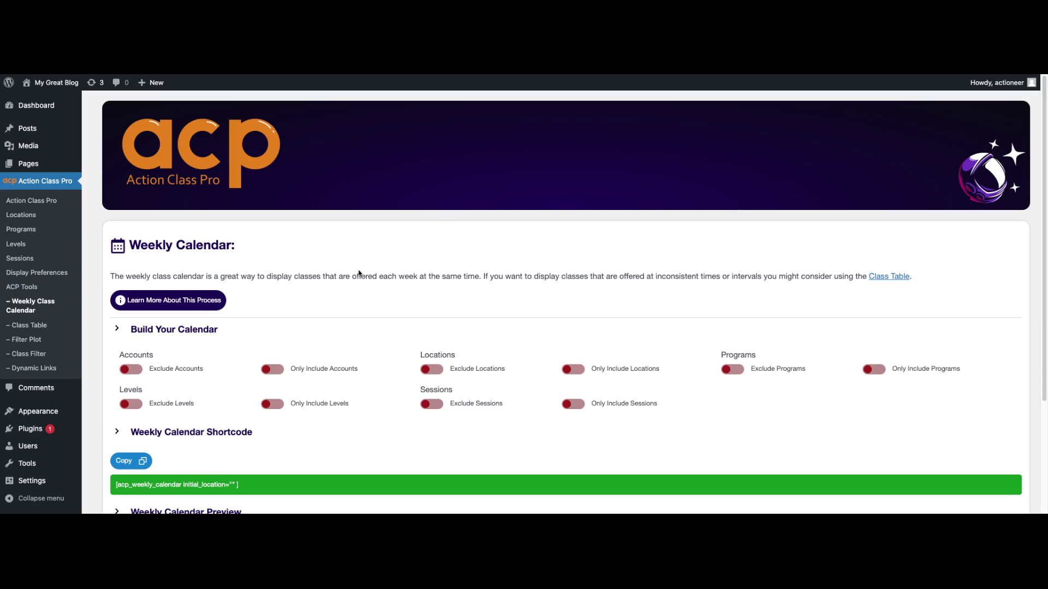
scroll(355, 270, "down", 3)
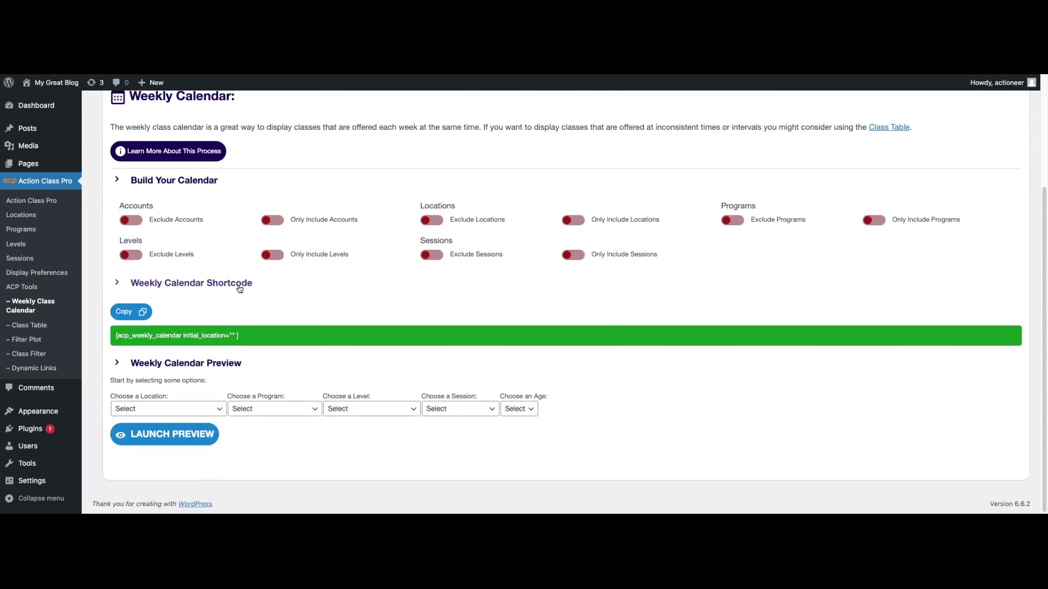
left_click(157, 413)
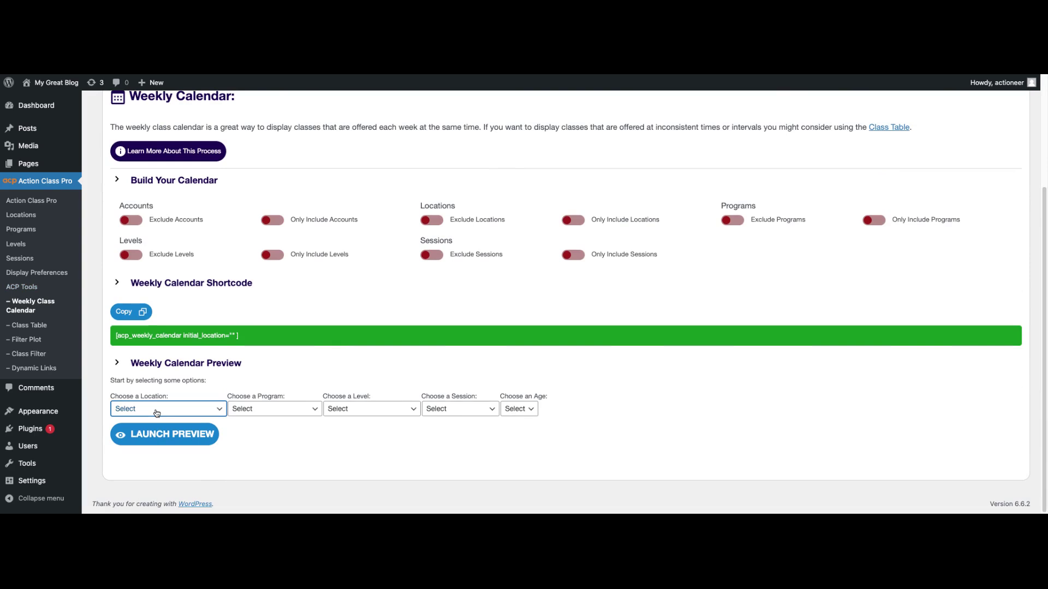
left_click(156, 419)
left_click(186, 431)
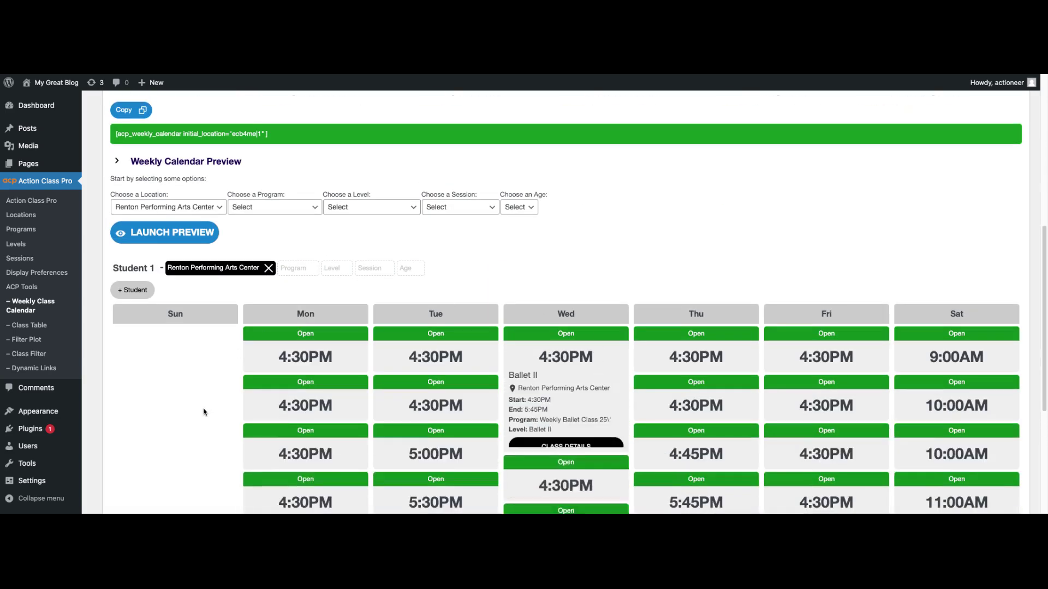
scroll(188, 400, "down", 1)
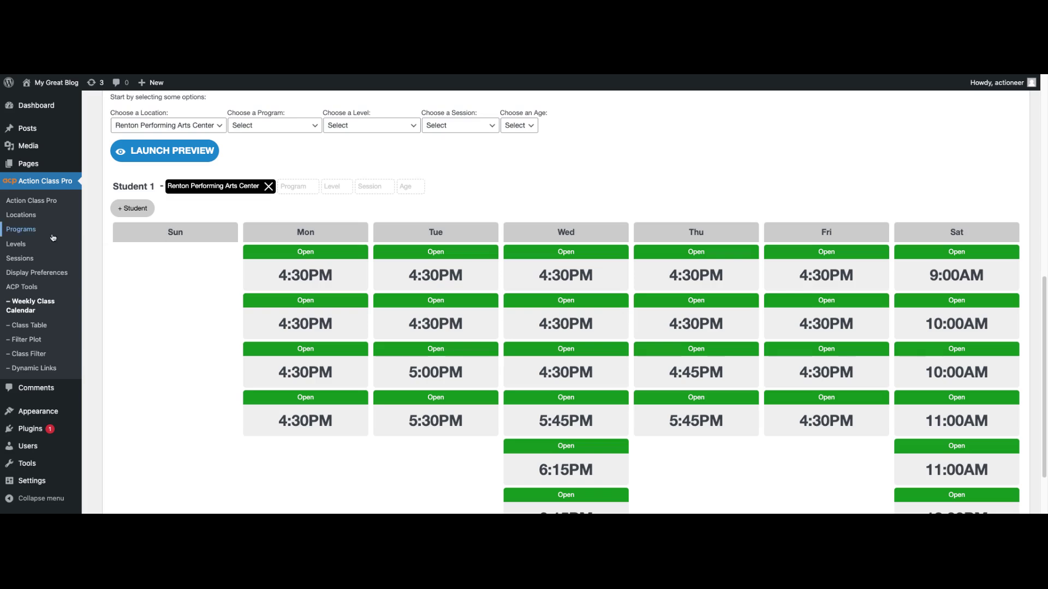
Step: Hide Sunday in the Class Calendar display preferences and save them
left_click(75, 276)
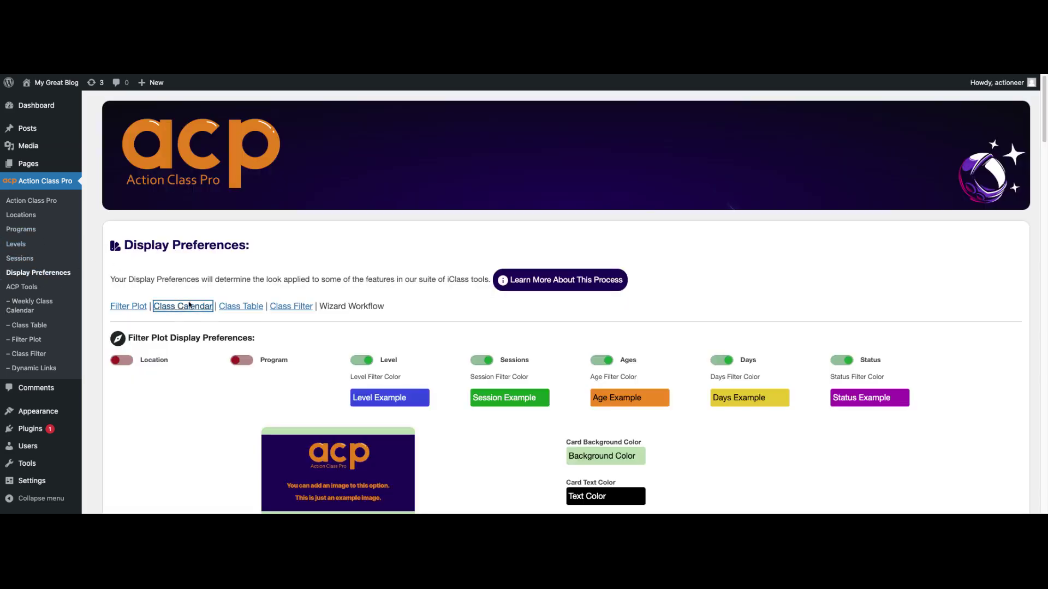
left_click(180, 306)
scroll(294, 307, "down", 4)
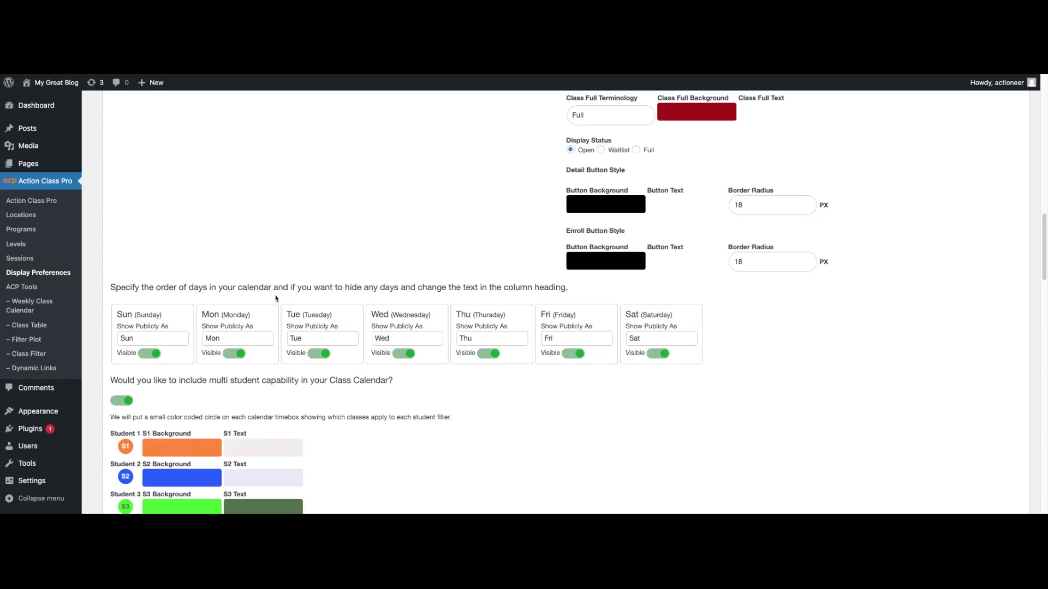
left_click(151, 354)
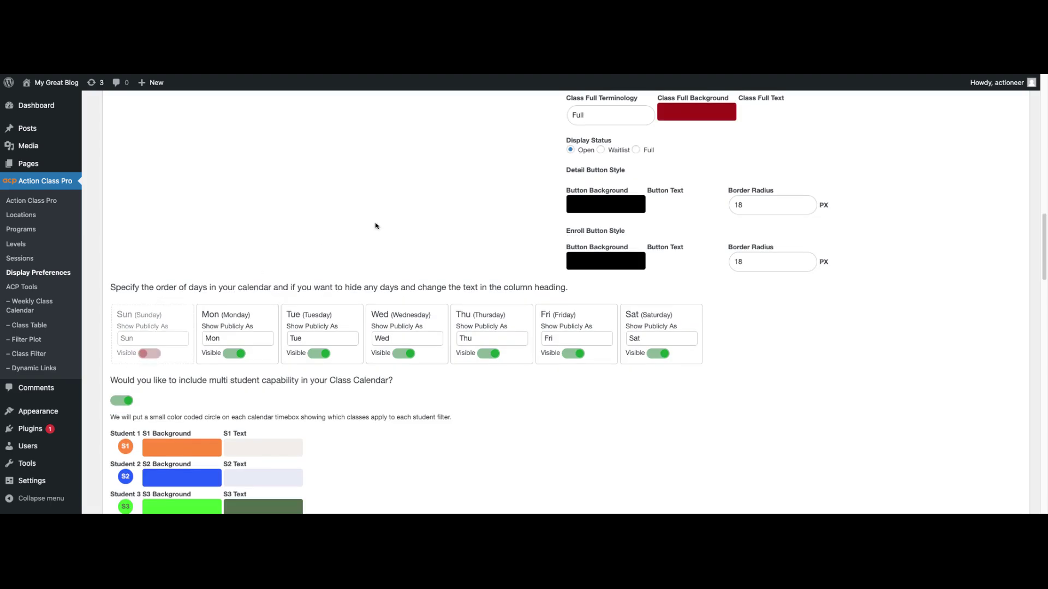
scroll(919, 369, "down", 4)
left_click(958, 361)
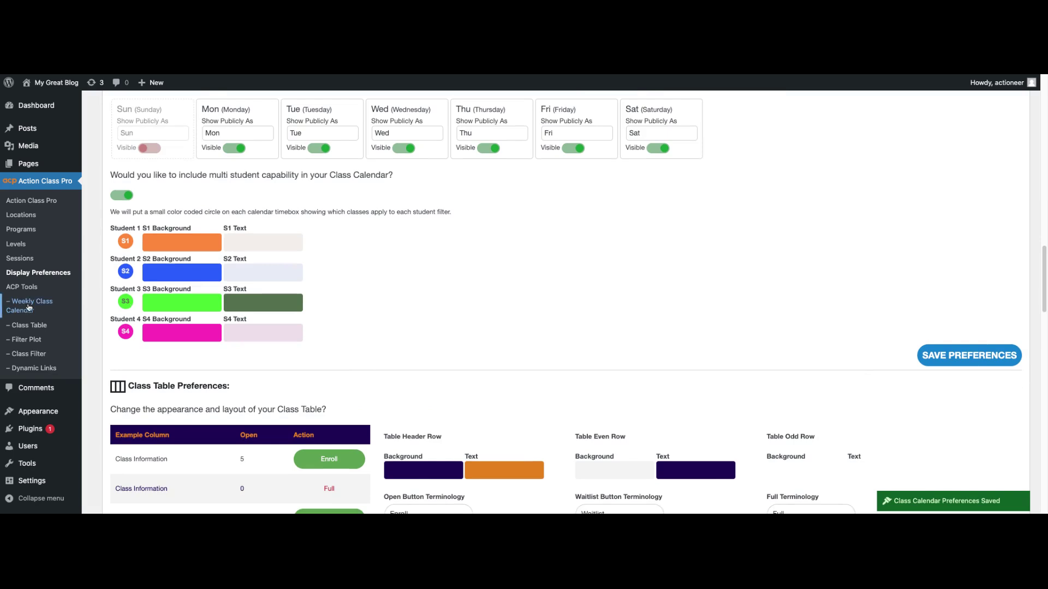
Step: Set the weekly calendar's location to Renton Performing Arts Center and preview the calendar with the saved day settings
left_click(70, 304)
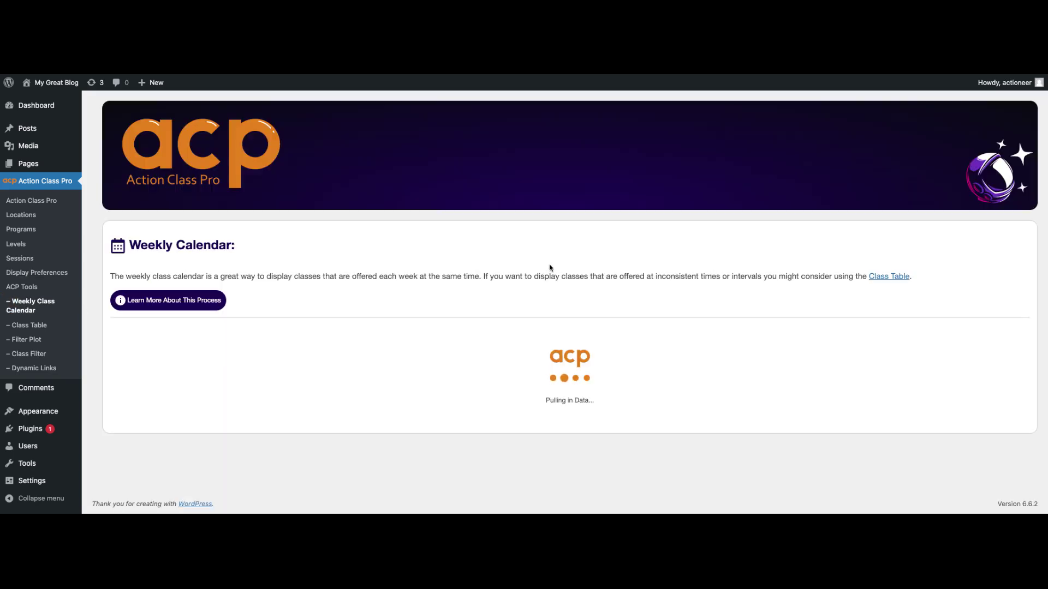
scroll(338, 285, "down", 3)
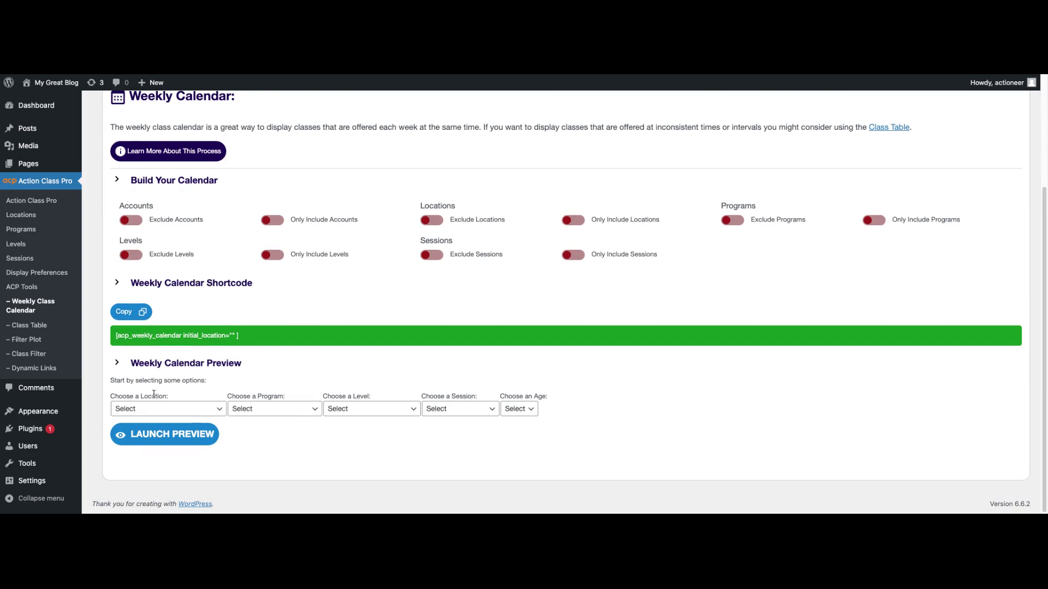
left_click(154, 424)
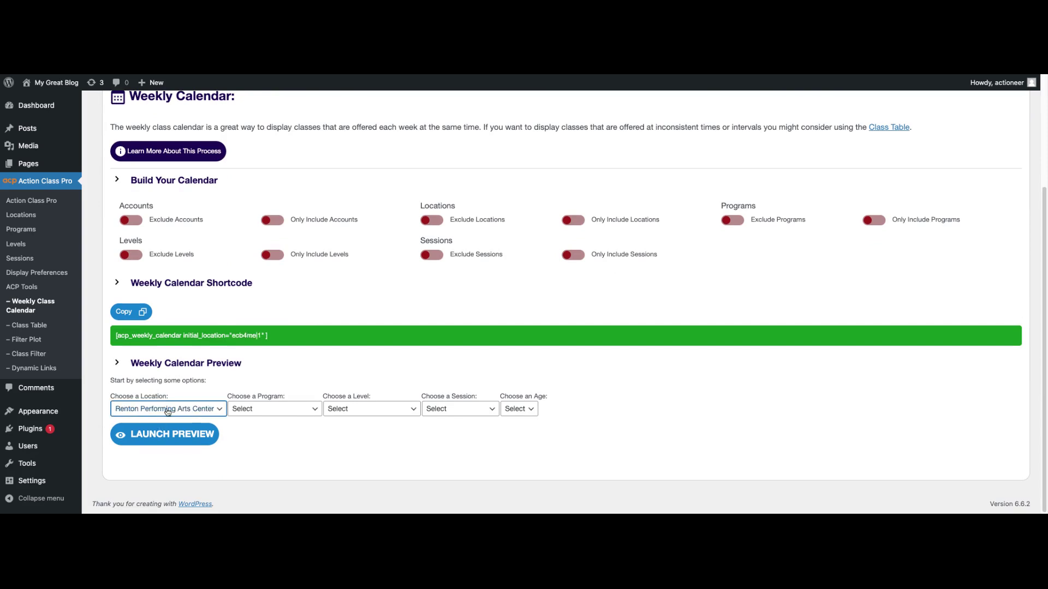
left_click(161, 439)
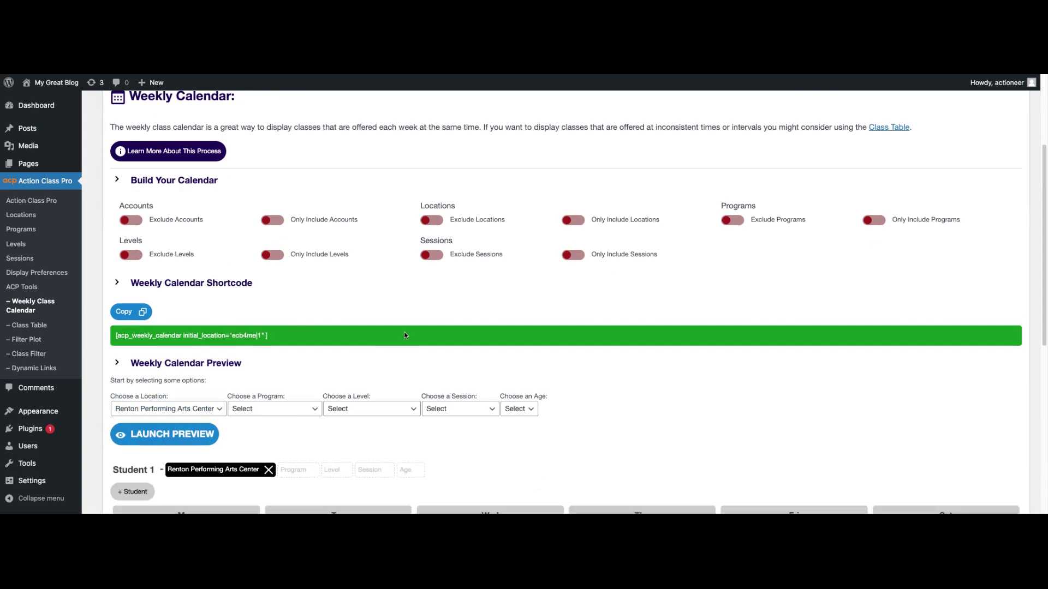
scroll(235, 322, "down", 4)
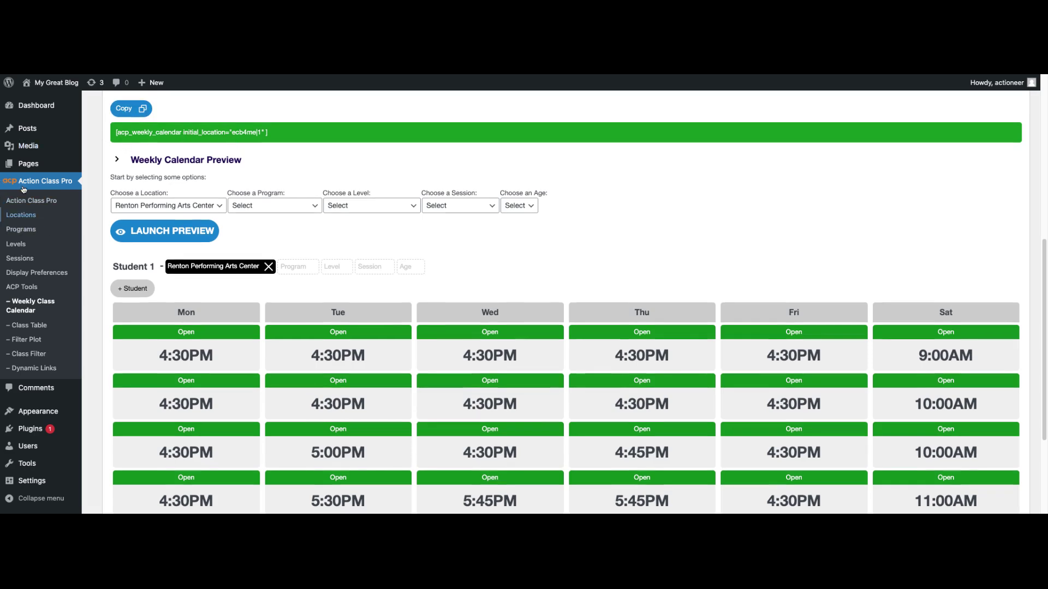
Step: Create a new blank page without a pattern and title it "Class Calendar Example"
left_click(46, 165)
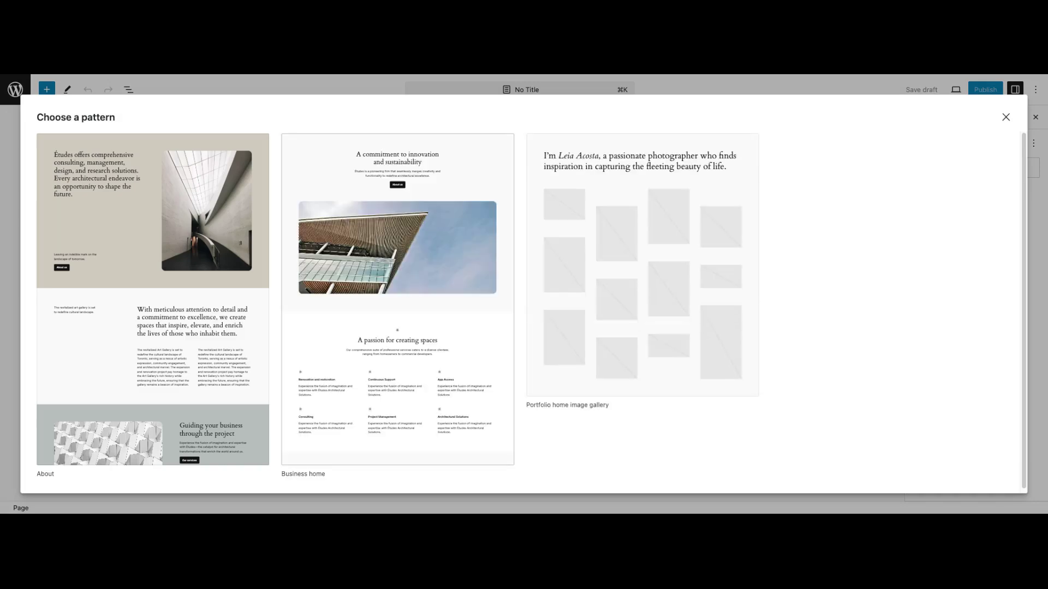
left_click(1006, 116)
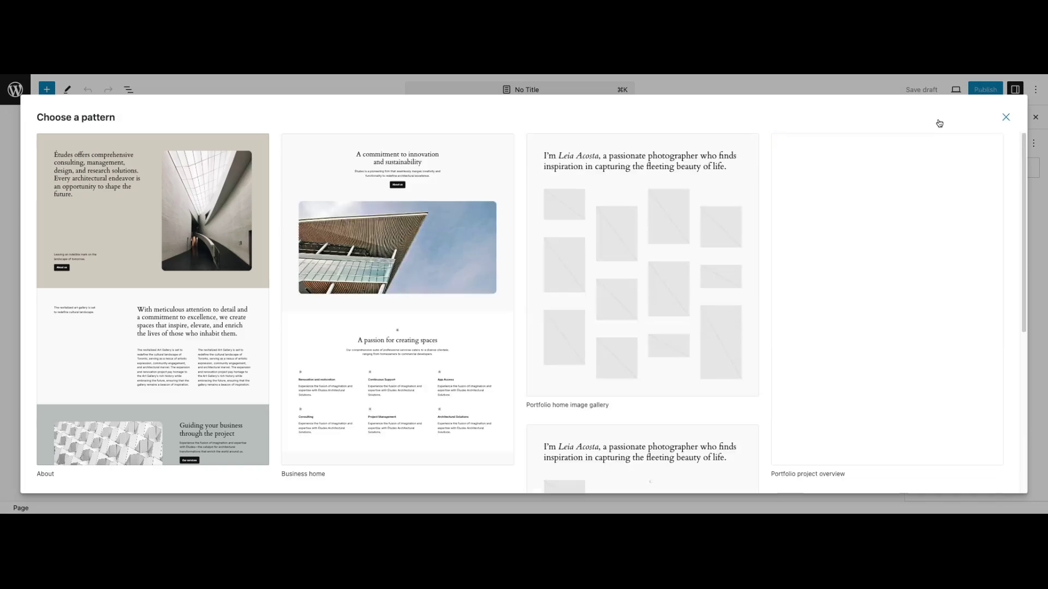
left_click(346, 156)
type("C")
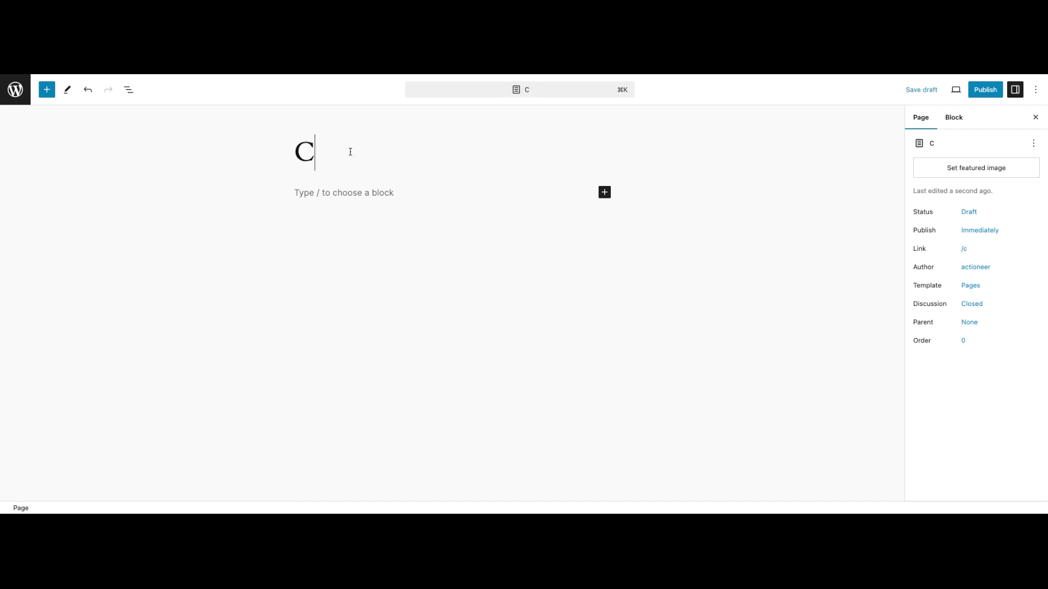
type("lass Cale")
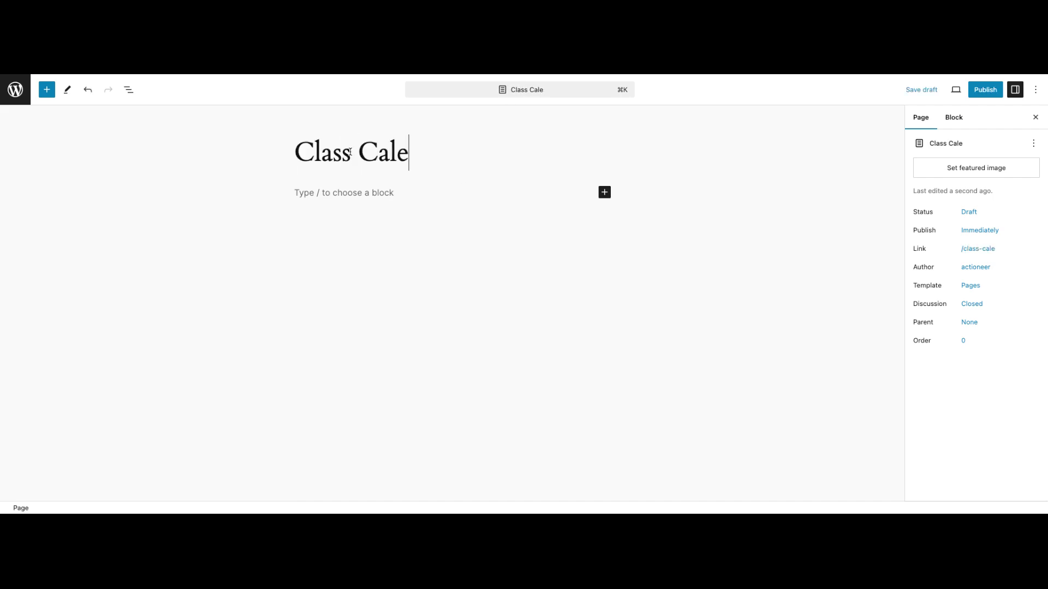
type("ndar Example")
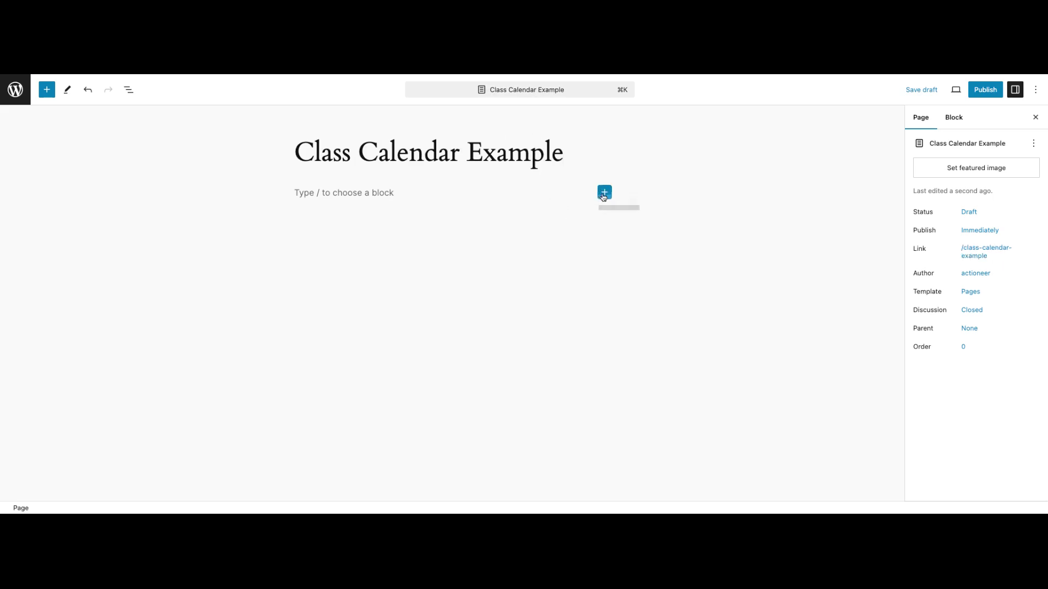
Step: Add a Shortcode block below the title containing [acp_weekly_calendar initial_location="ecb4me|1" ]
left_click(604, 192)
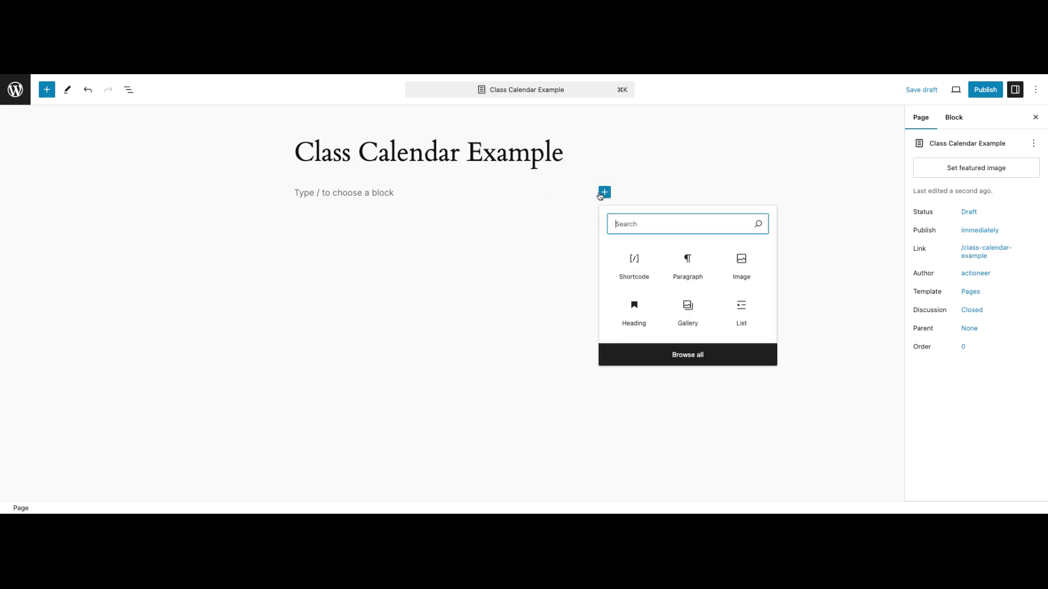
left_click(634, 267)
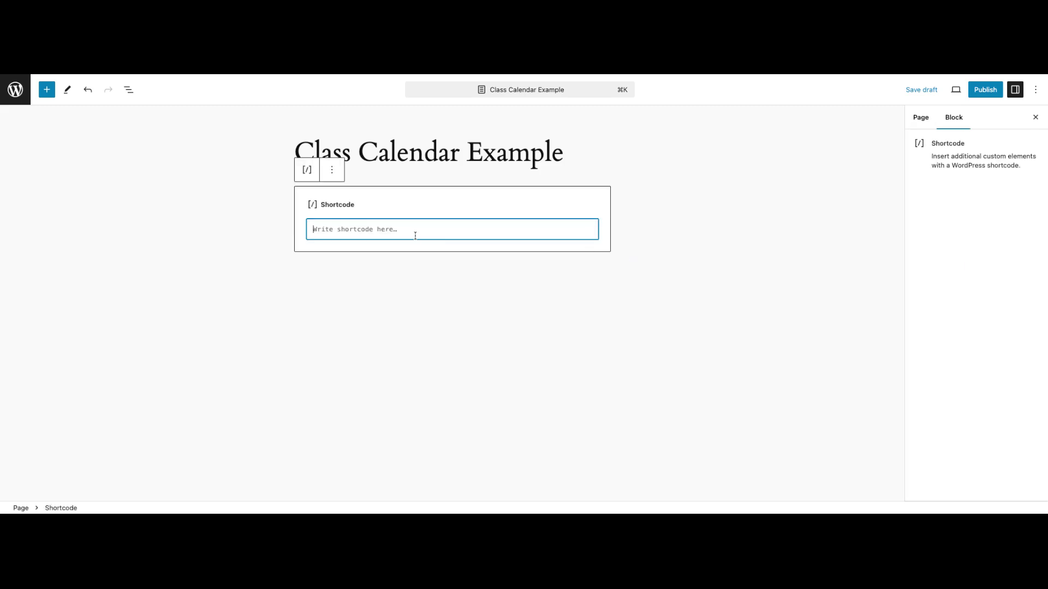
type("[acp_weekly_calendar  initial_location=\"ecb4me|1\"  ]")
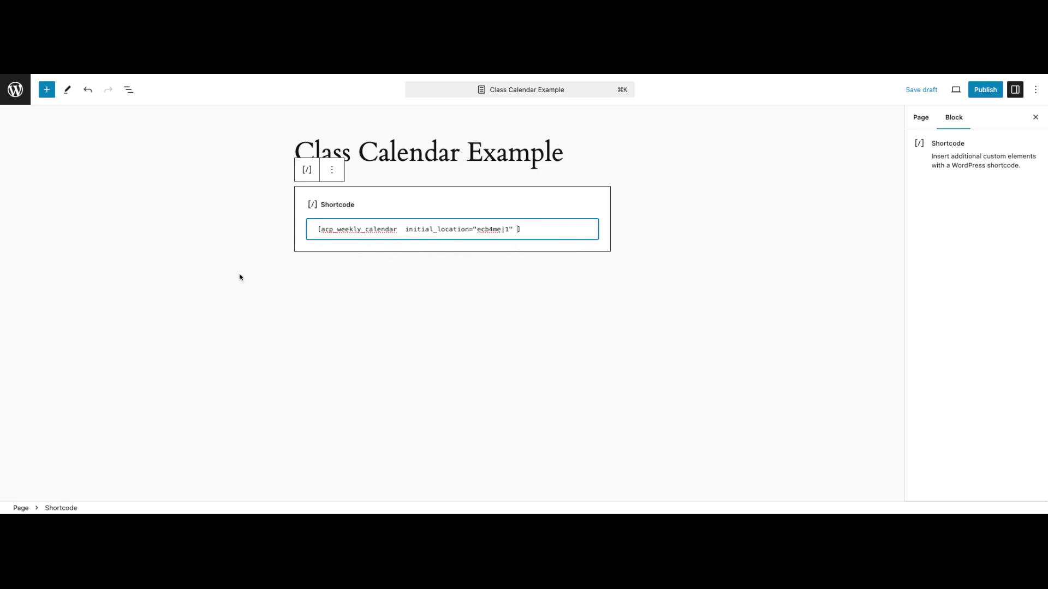
left_click(232, 250)
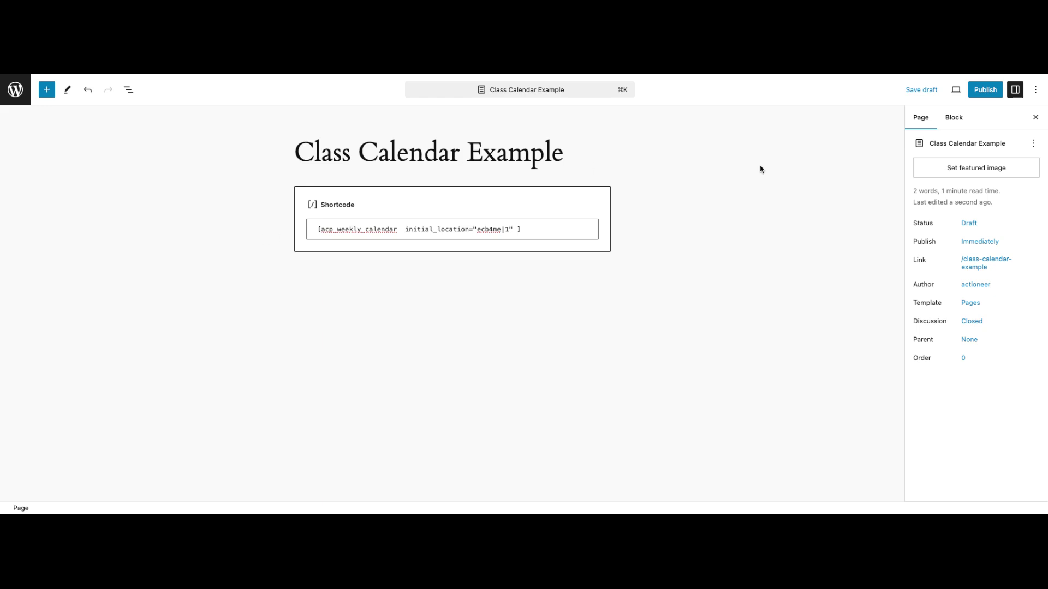
Step: Publish the Class Calendar Example page and copy its page address
left_click(985, 95)
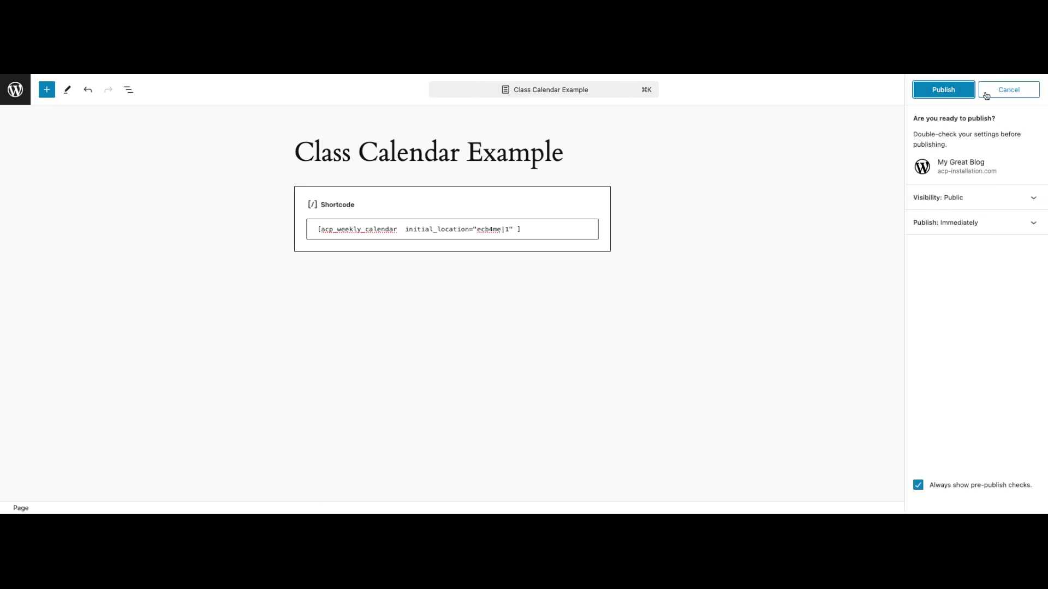
left_click(955, 96)
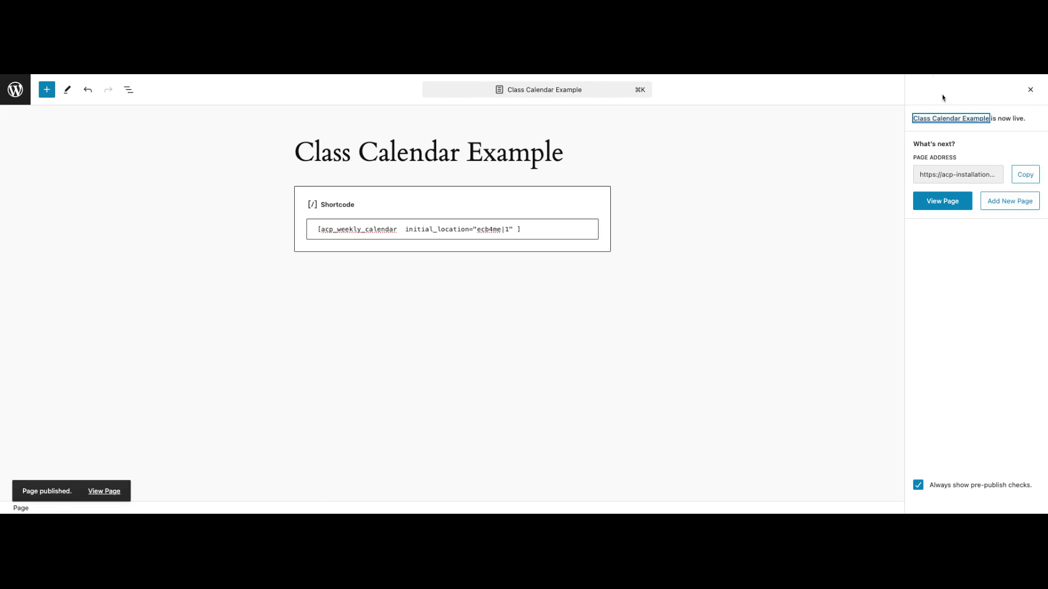
left_click(953, 176)
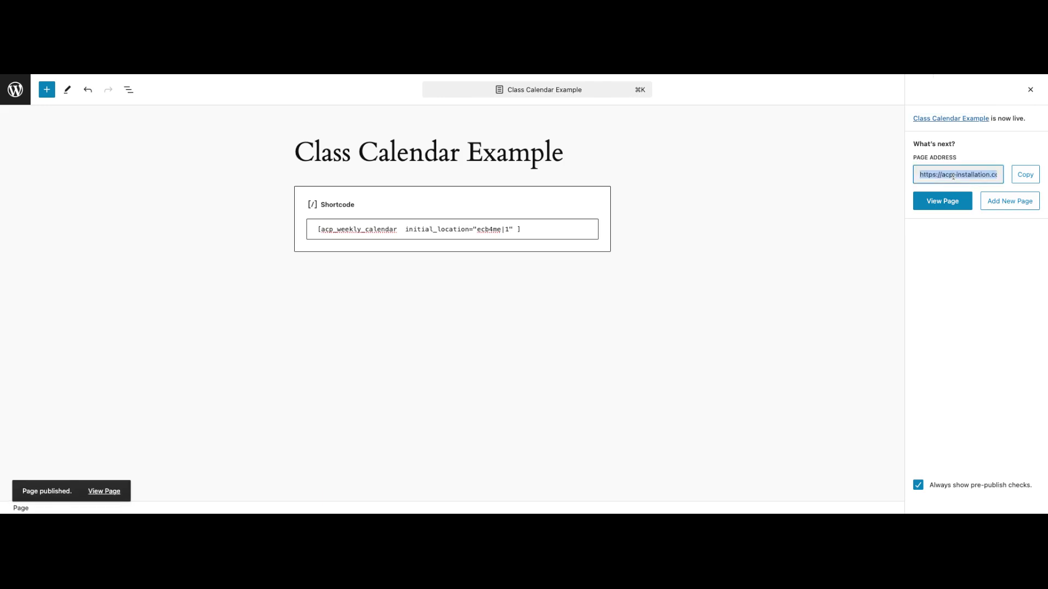
left_click(1029, 182)
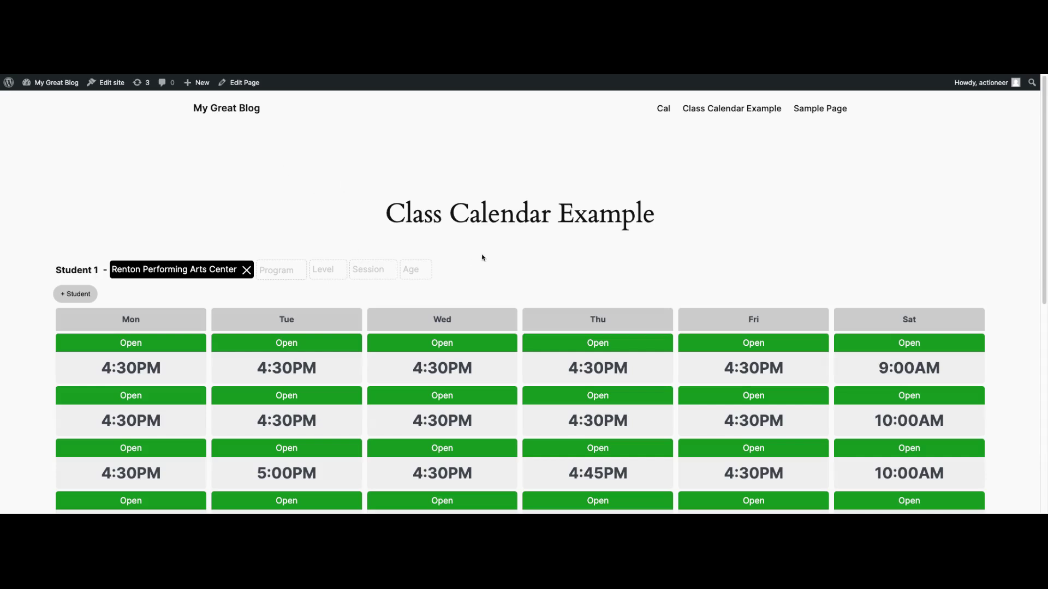
Step: Look over the published calendar page, then add a second student filtered to the Renton Performing Arts Center location
scroll(24, 228, "down", 1)
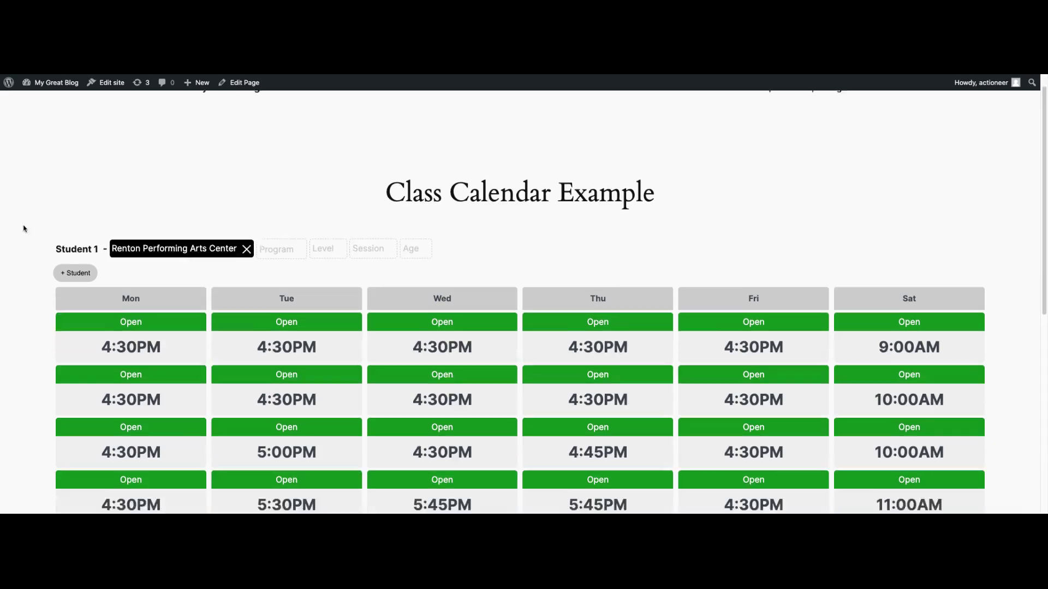
scroll(23, 229, "down", 5)
scroll(19, 236, "up", 1)
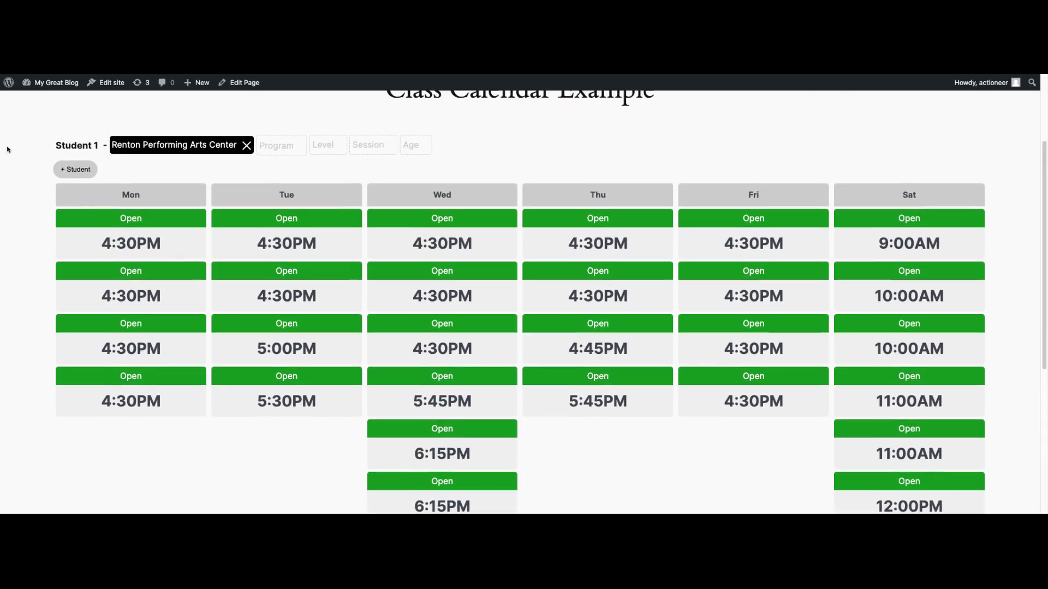
left_click(94, 168)
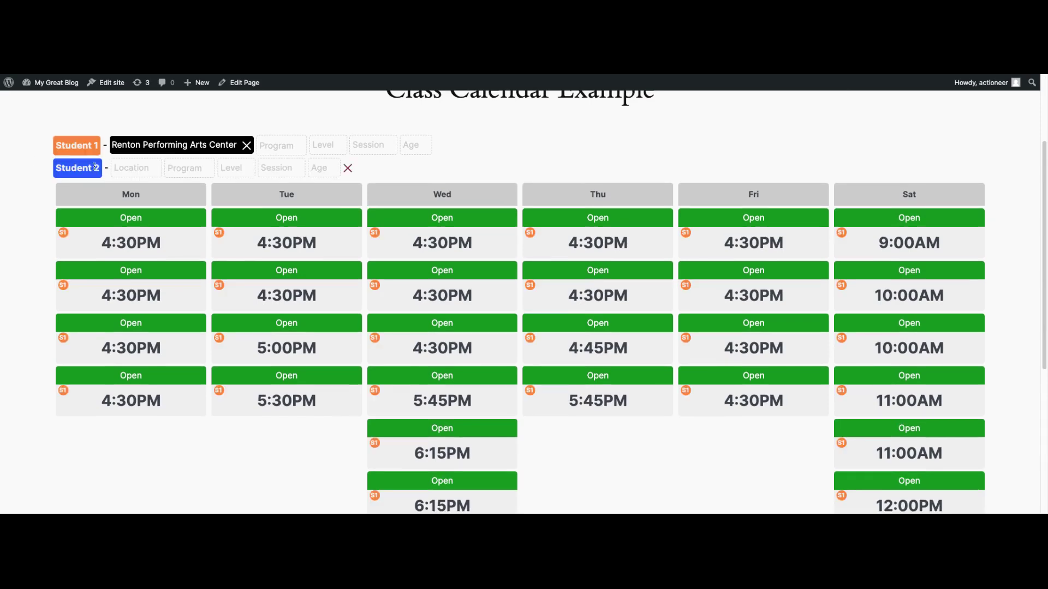
left_click(134, 168)
left_click(143, 217)
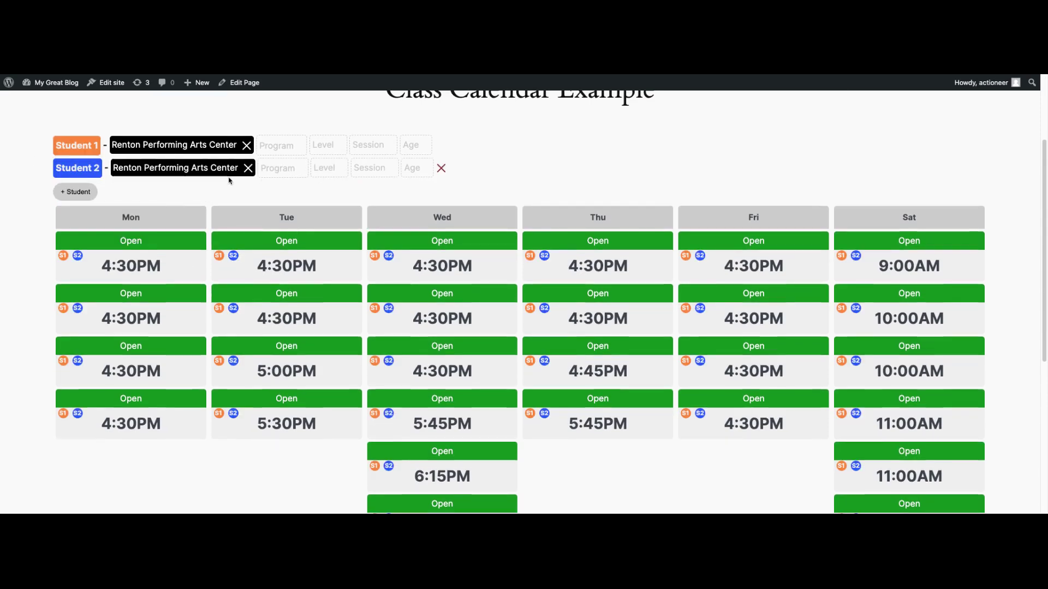
Step: Try the Creative Movement level filter for Student 2 on the weekly calendar and clear it again
left_click(284, 176)
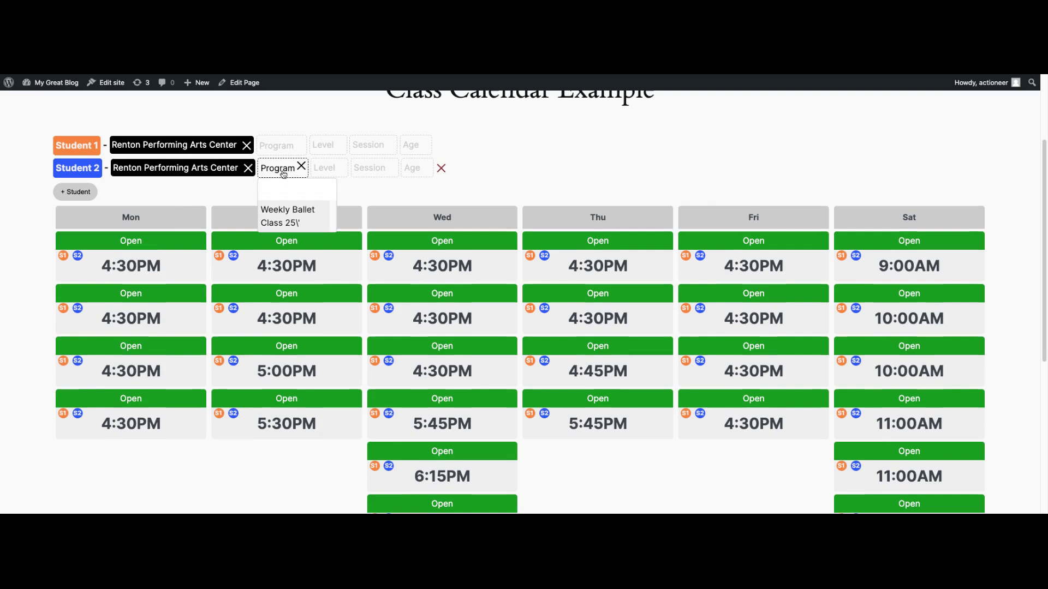
left_click(284, 173)
left_click(323, 168)
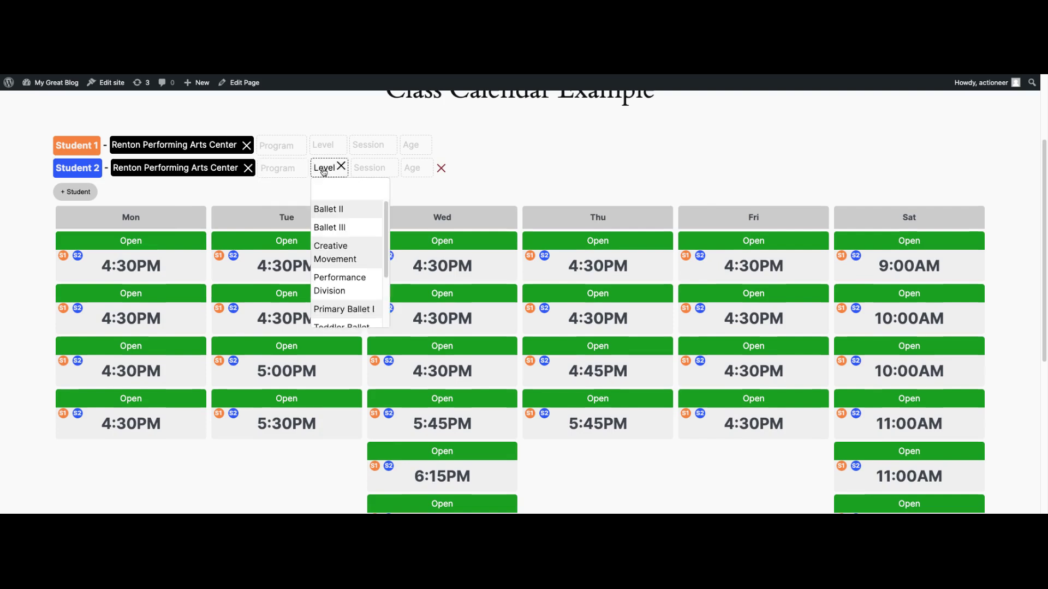
left_click(338, 256)
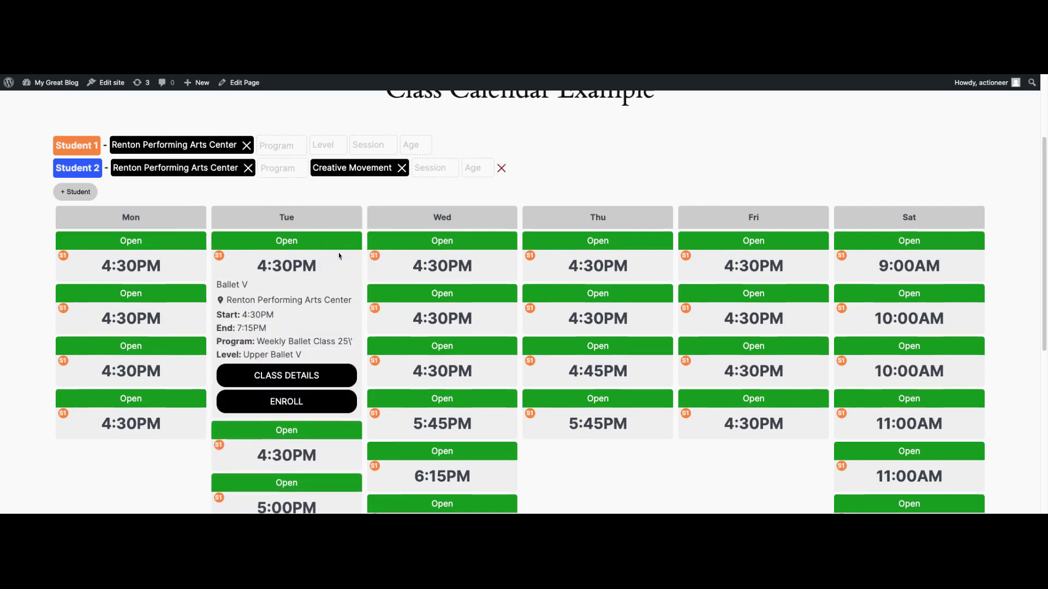
scroll(627, 169, "down", 5)
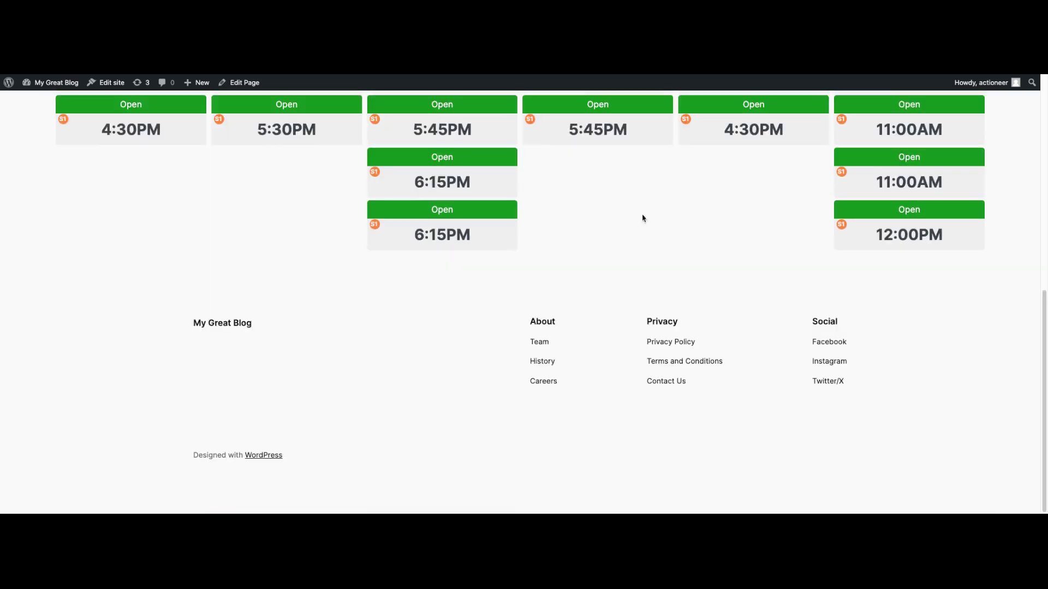
scroll(643, 218, "up", 3)
scroll(634, 228, "up", 3)
left_click(401, 181)
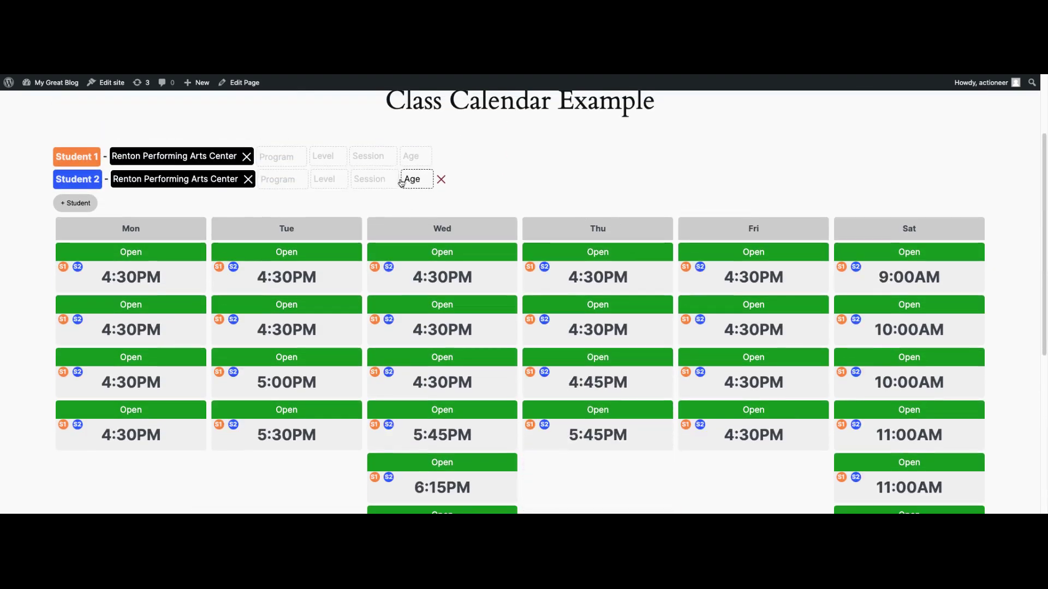
Step: Try the Ballet III level filter for Student 2, checking the Tuesday 5:00PM class, and remove that filter
left_click(330, 185)
left_click(337, 237)
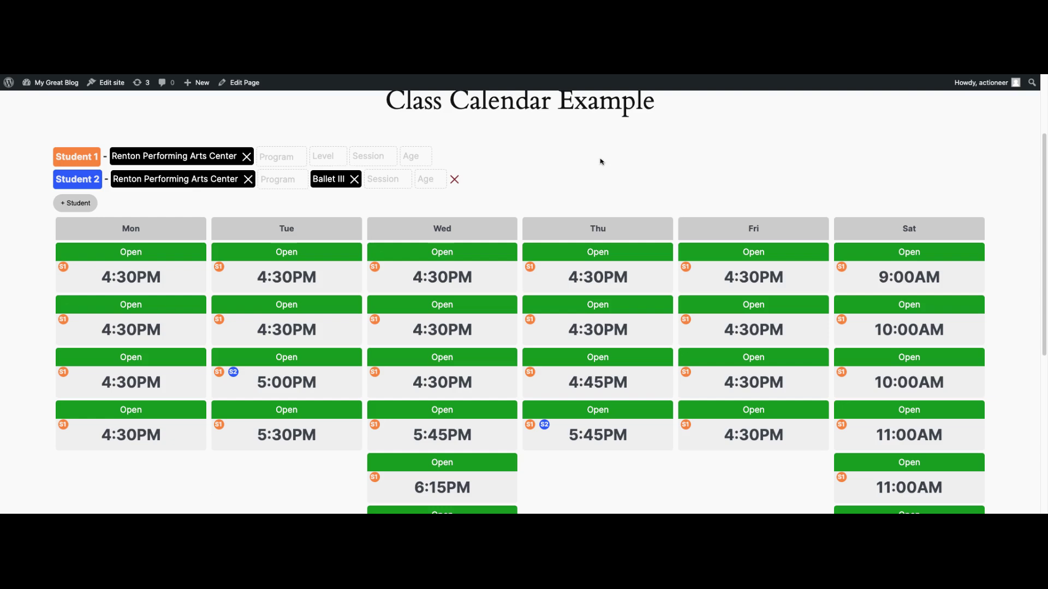
left_click(220, 380)
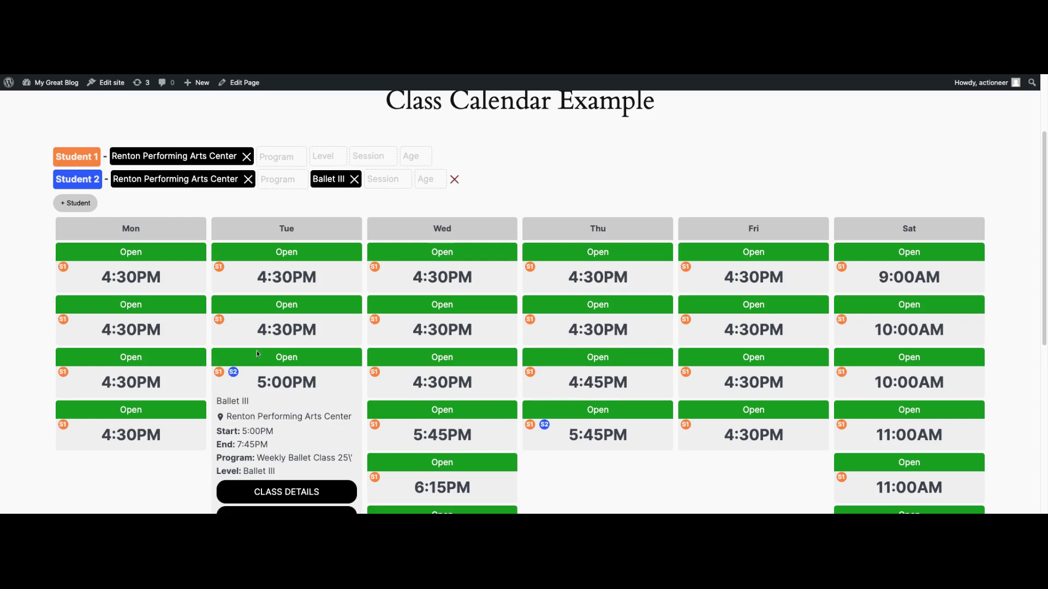
left_click(358, 210)
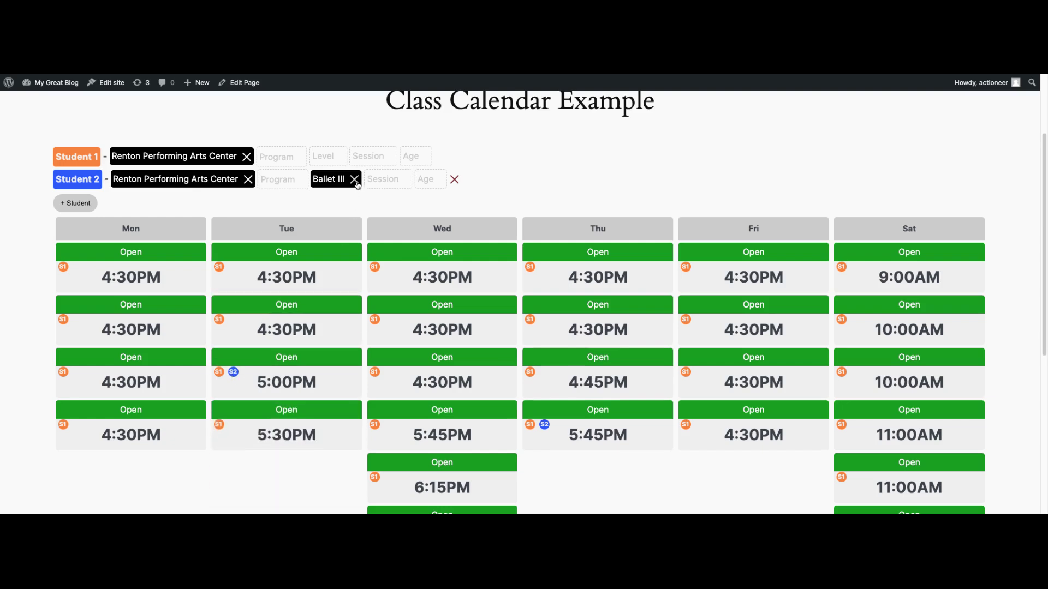
left_click(354, 179)
Step: Filter the calendar by age, setting Student 1 to age 6 and Student 2 to age 8
left_click(415, 157)
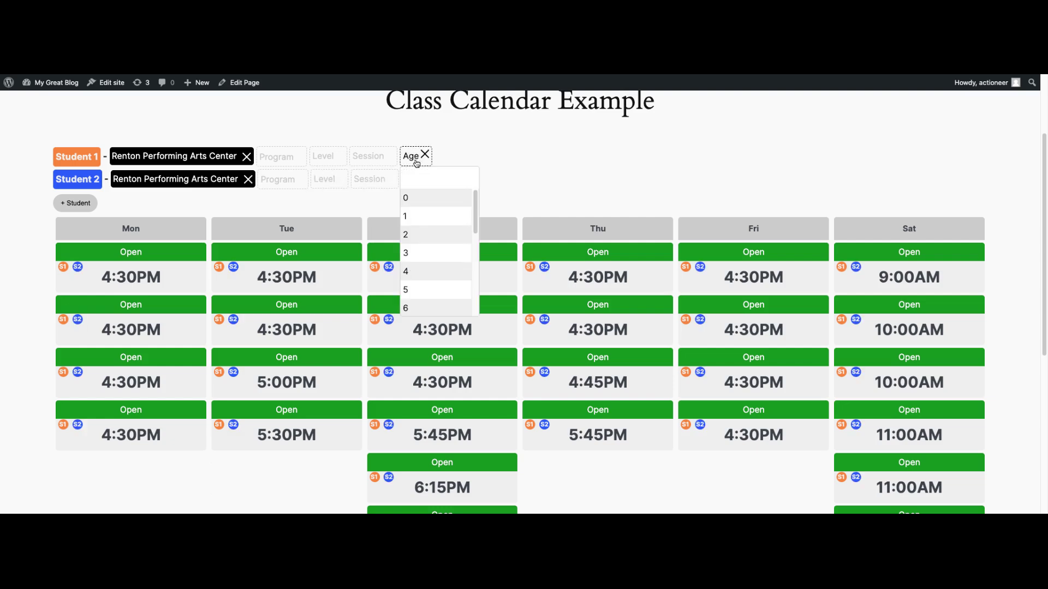
scroll(420, 235, "down", 1)
left_click(420, 295)
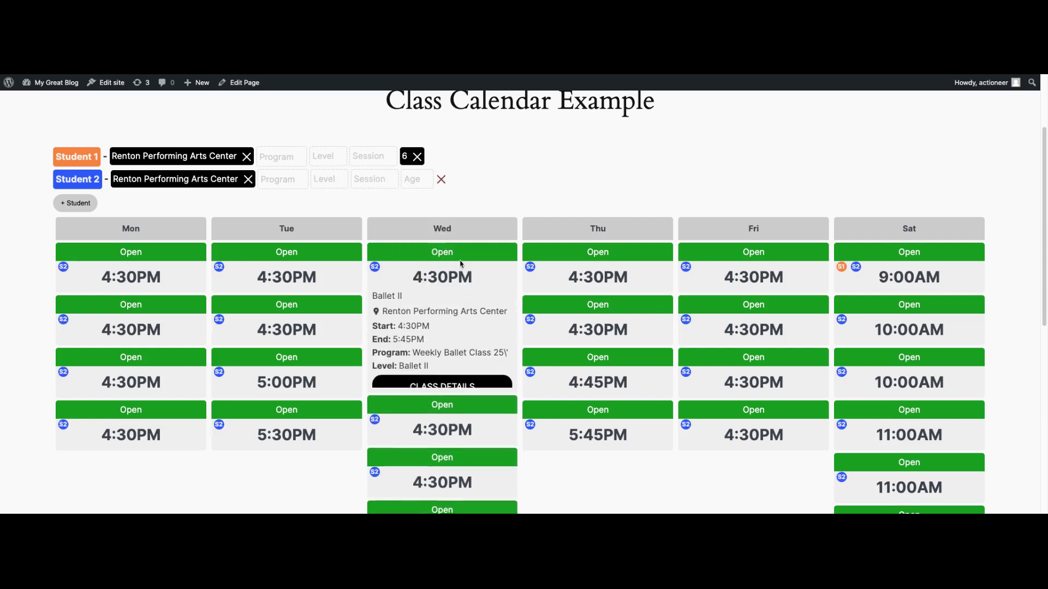
left_click(414, 183)
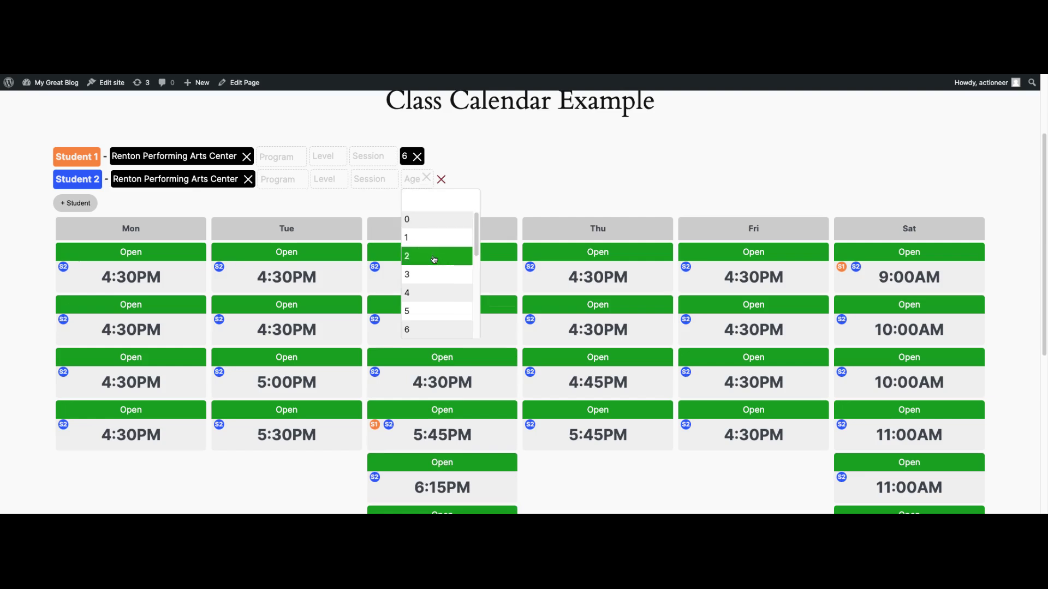
scroll(431, 260, "down", 2)
left_click(428, 295)
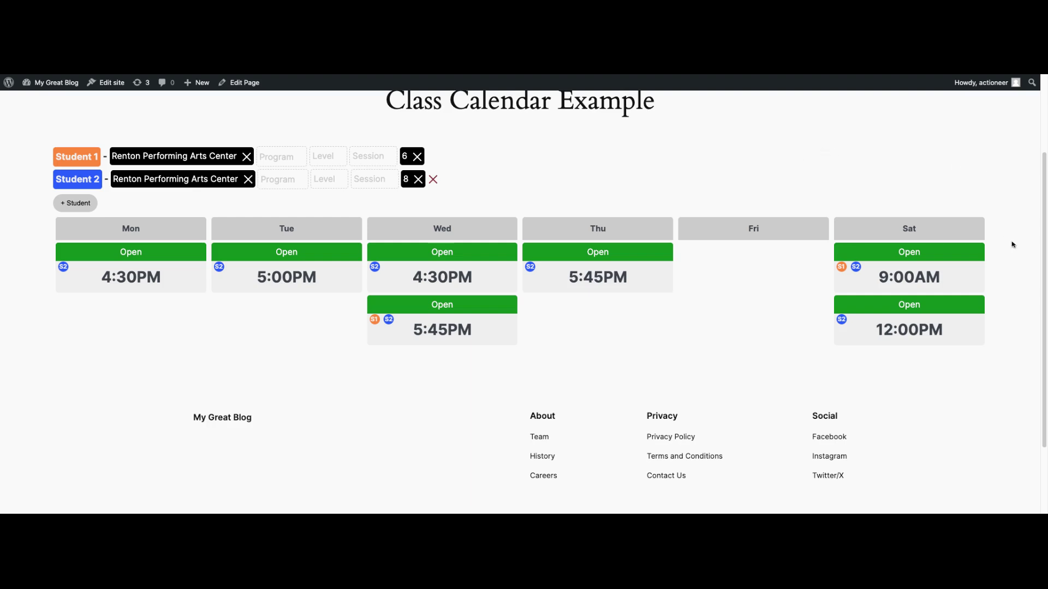
Step: Examine the Saturday 9:00AM and Wednesday 5:45PM classes that are marked for both students
left_click(928, 278)
left_click(442, 333)
scroll(501, 146, "up", 1)
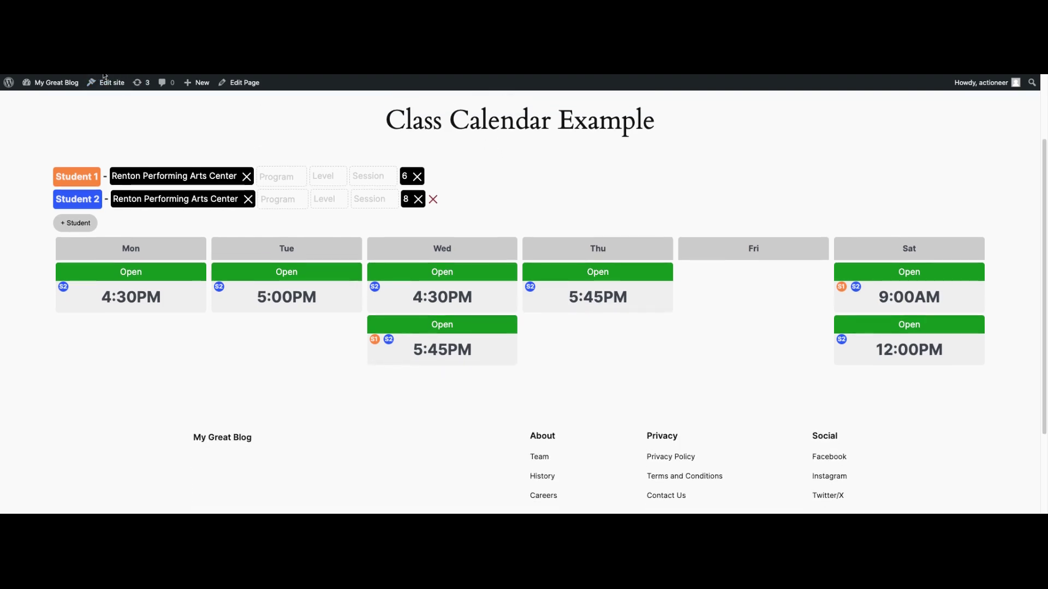